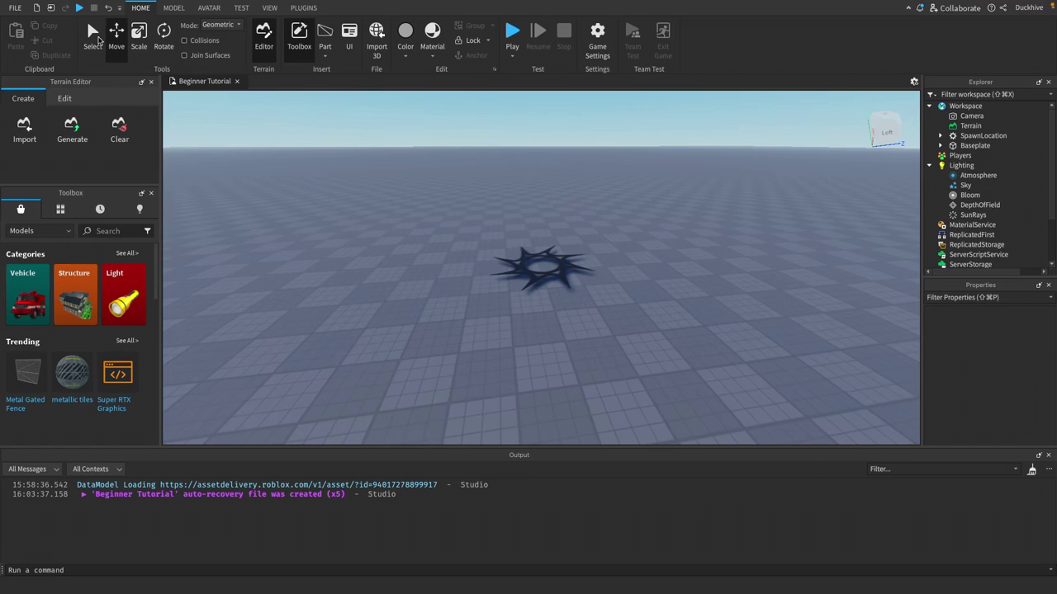
Step: Activate the Select tool in the Home tab's Tools group
click(99, 39)
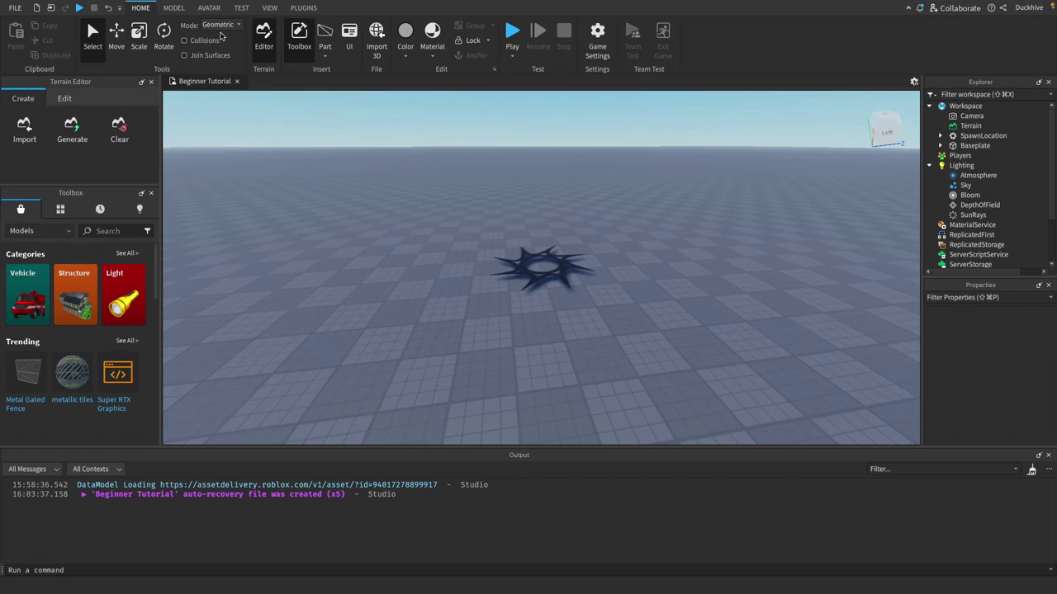
Step: Insert a block part onto the baseplate from the Part shape menu
click(327, 60)
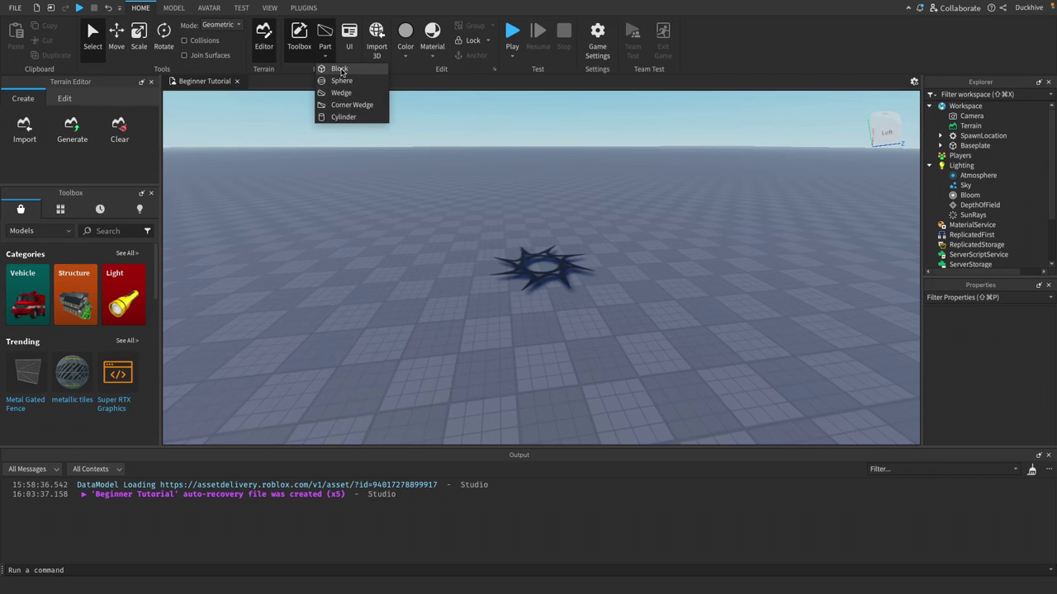
click(340, 69)
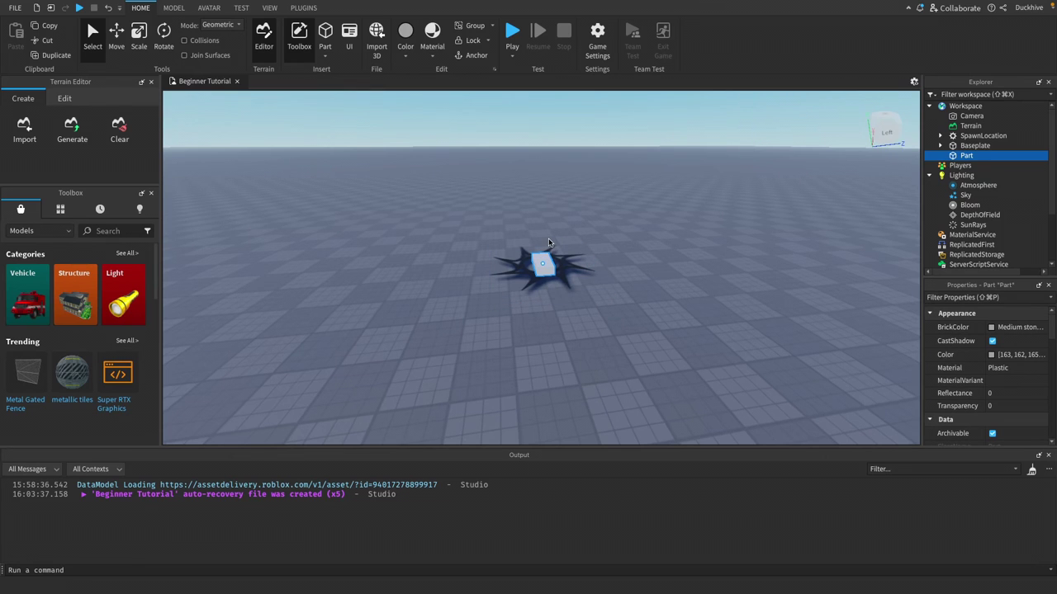
right_drag(542, 262, 556, 266)
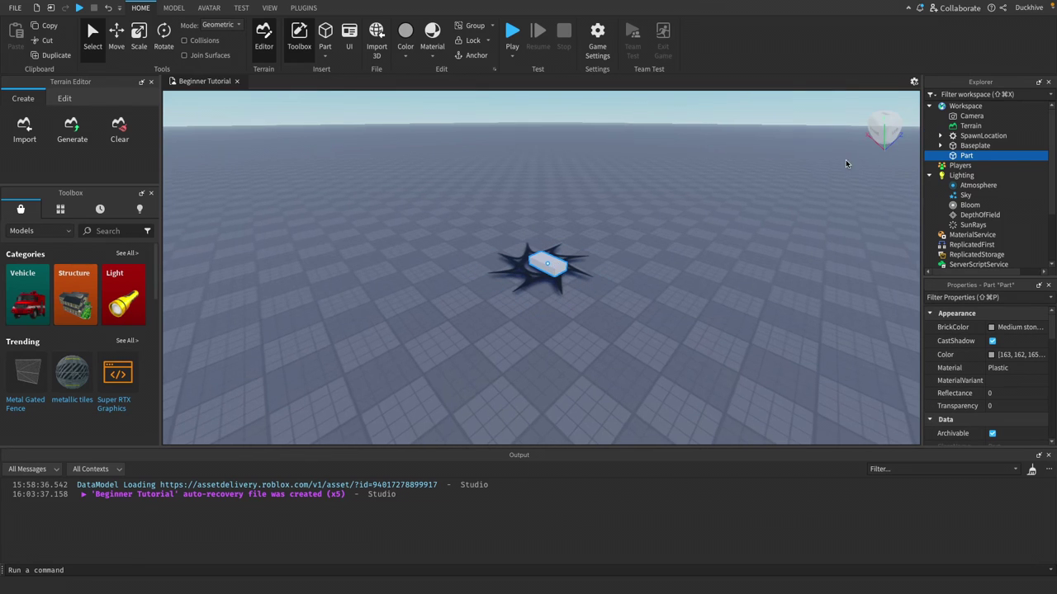
Step: Add a second Part through Workspace's Insert Object, then delete that duplicate Part
click(991, 107)
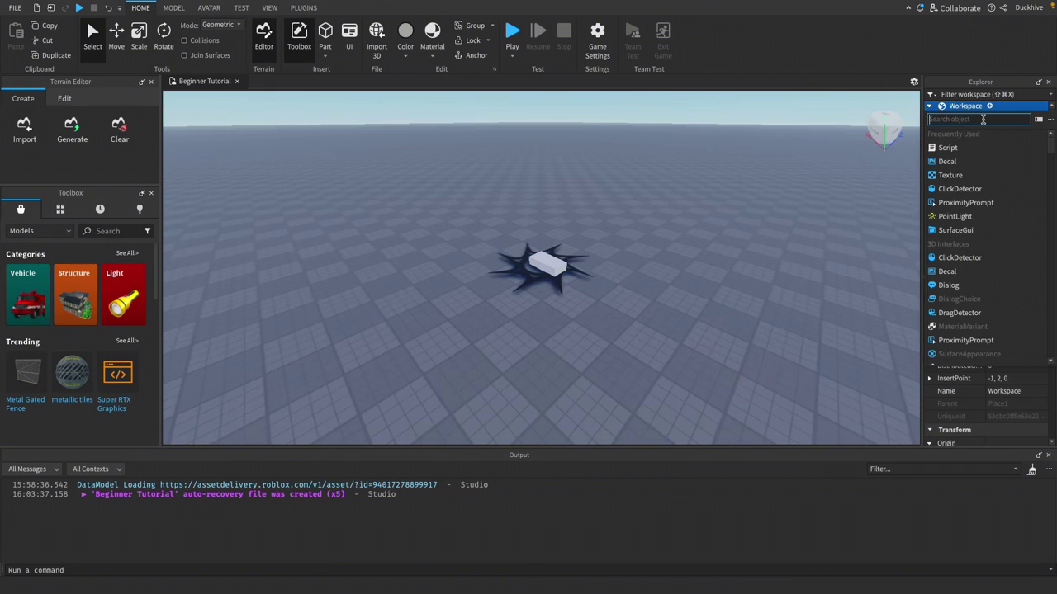
text(par)
click(968, 135)
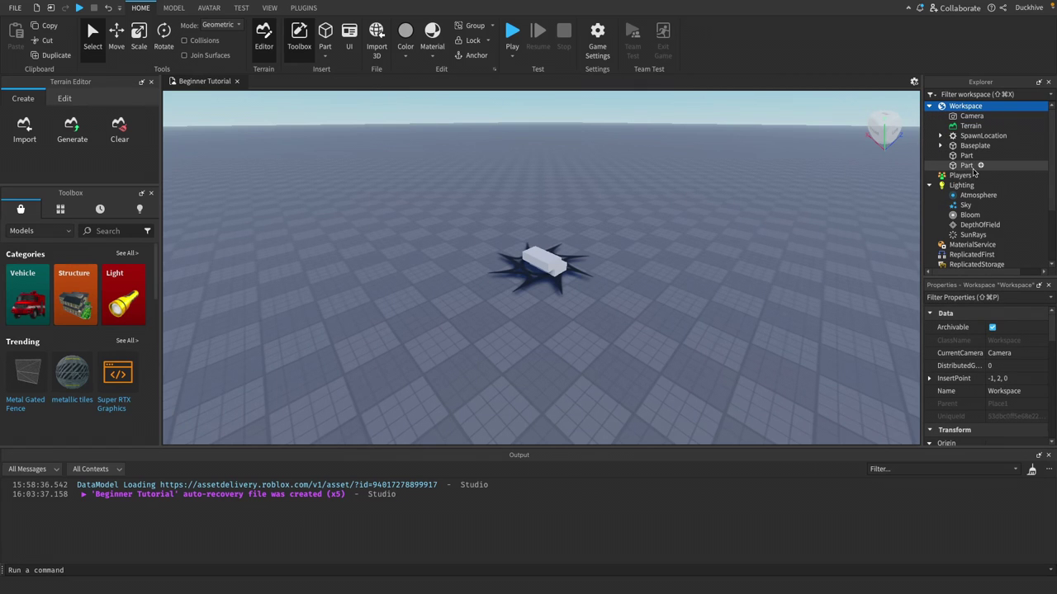
click(969, 166)
right_click(965, 167)
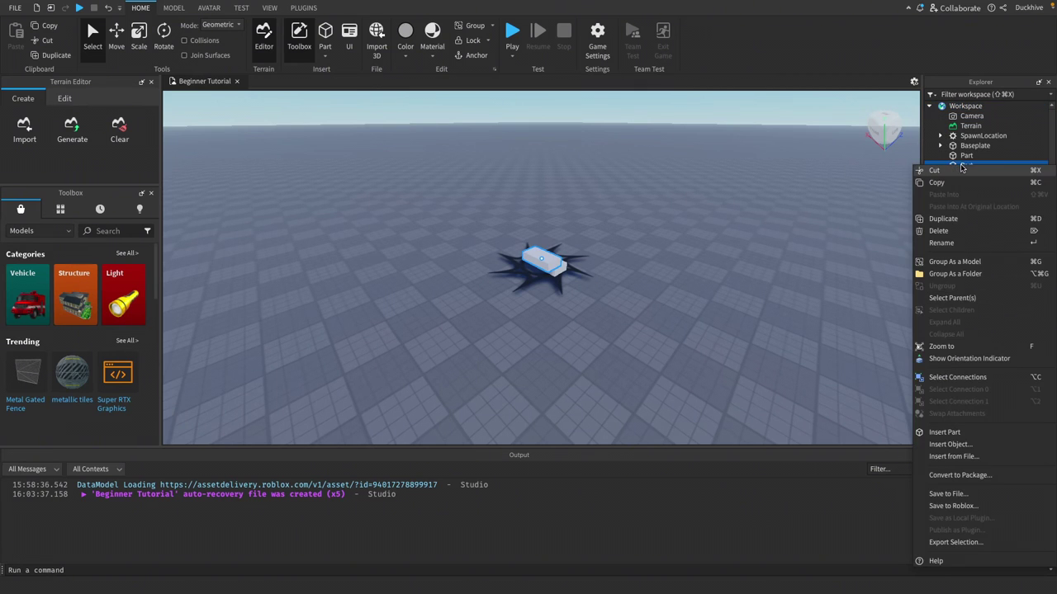
click(955, 227)
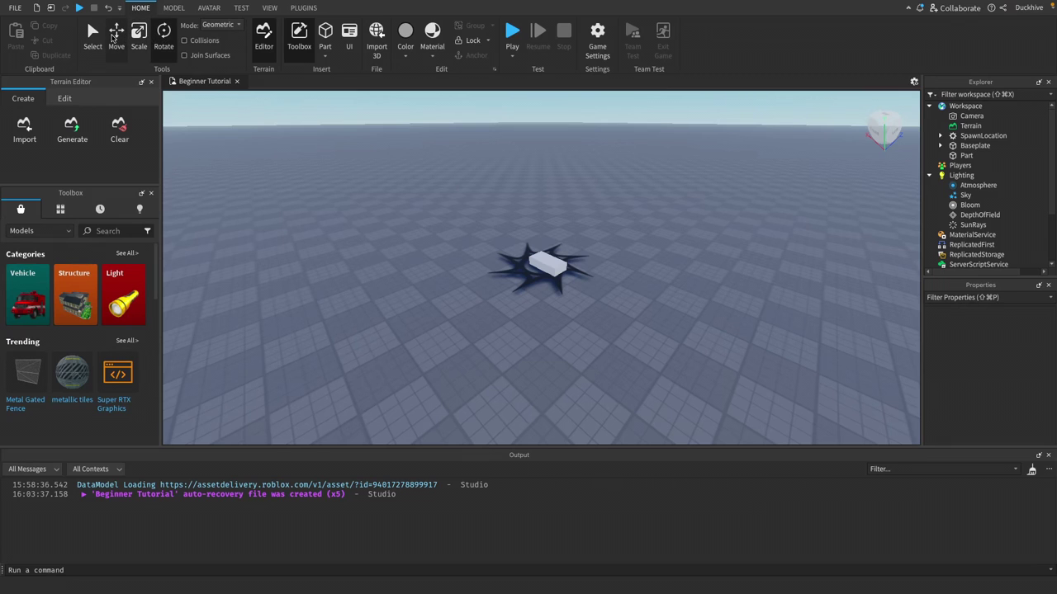
Step: Cycle through the Select, Move, Scale and Rotate tools with Ctrl+1 to Ctrl+4
click(118, 38)
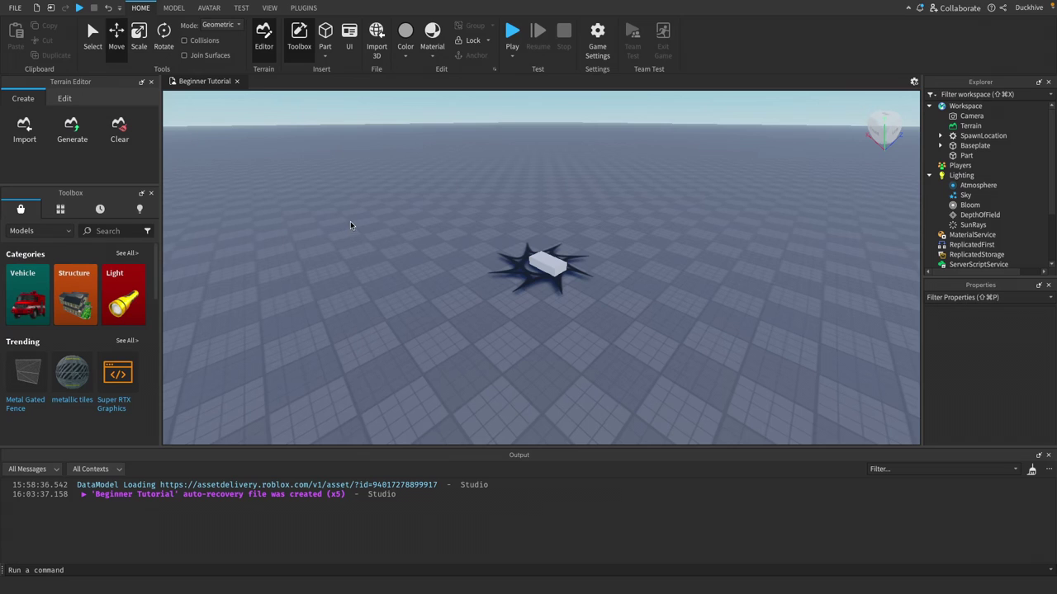
key(ctrl+1)
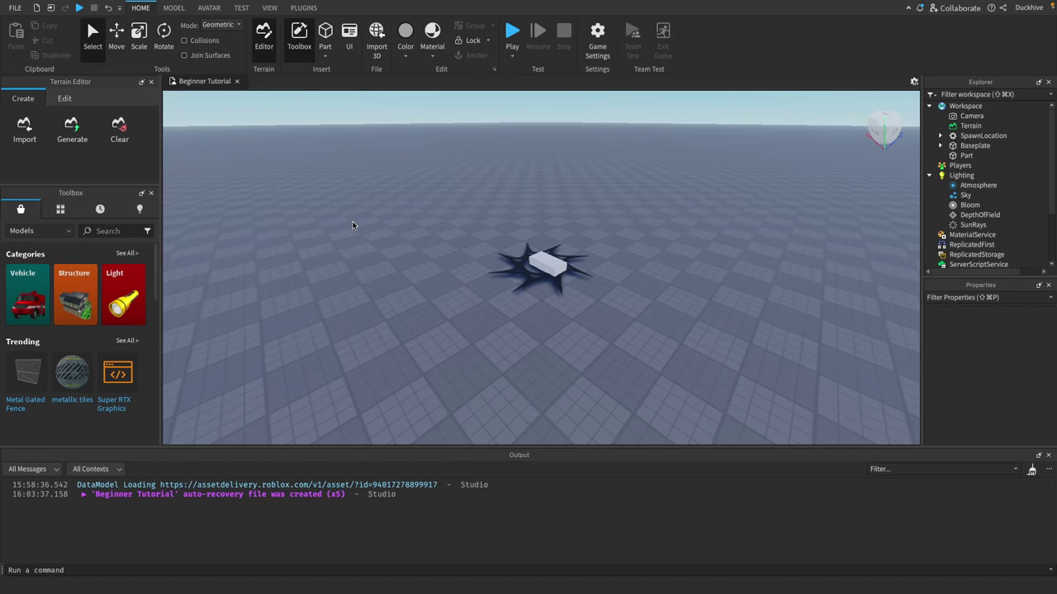
key(ctrl+2)
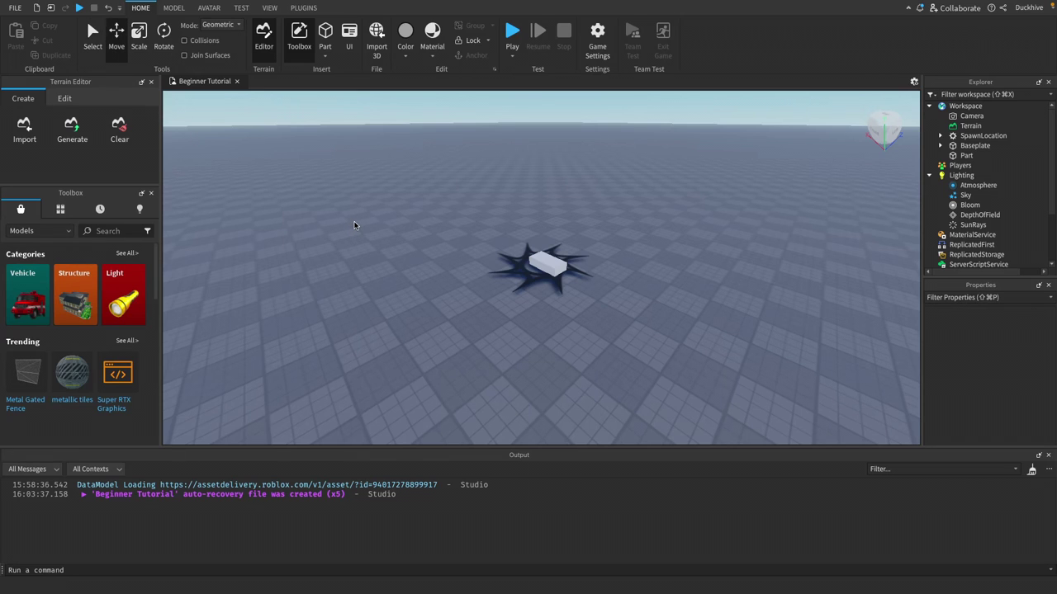
key(ctrl+3)
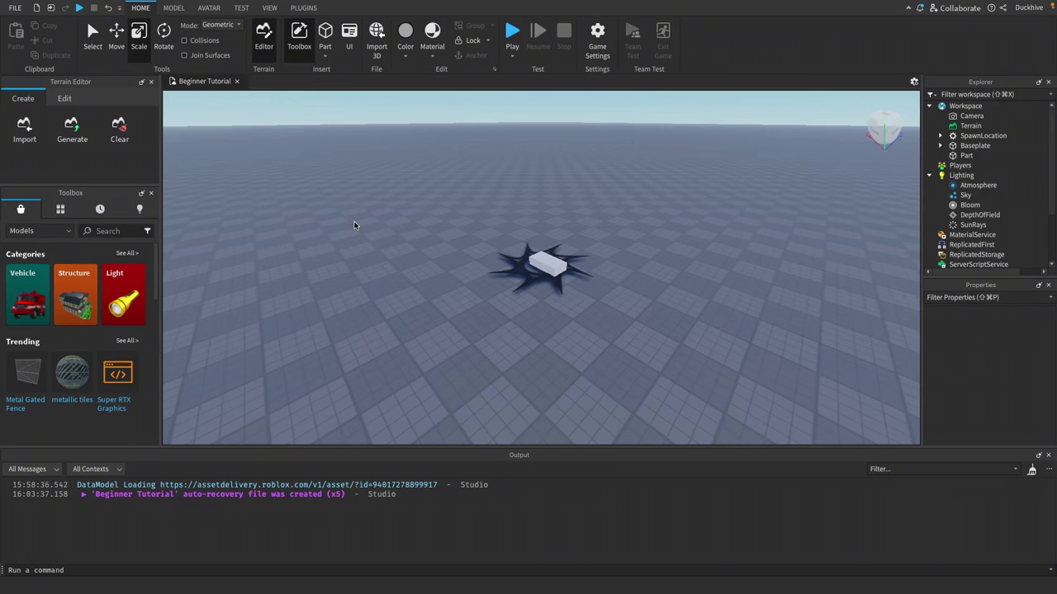
key(ctrl+4)
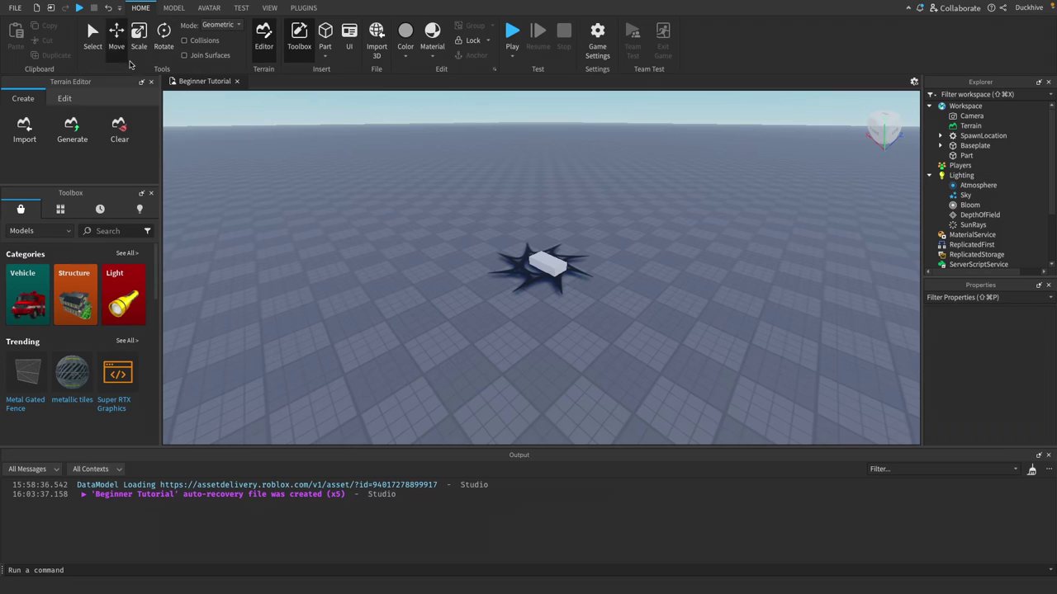
Step: Slide the block along its axes with the Move handles and raise it above the baseplate
click(117, 33)
click(532, 263)
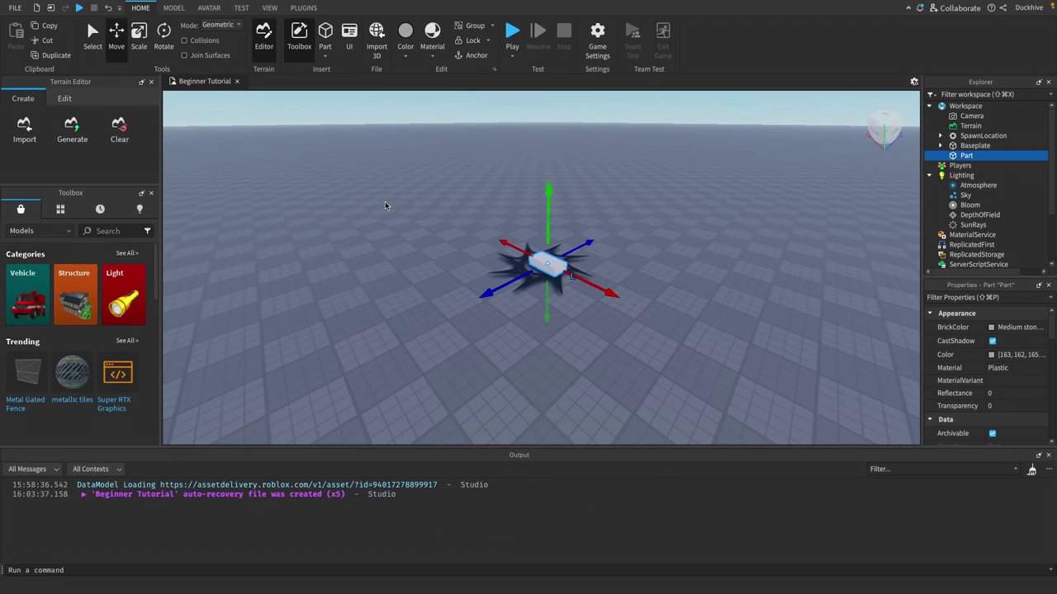
drag(486, 293, 405, 334)
drag(535, 335, 501, 298)
mouse_move(493, 256)
mouse_down()
mouse_move(520, 240)
mouse_move(492, 263)
mouse_up()
drag(455, 213, 450, 170)
Step: Scale the block longer, narrower and thinner, then widen it into a broad flat slab
key(ctrl+3)
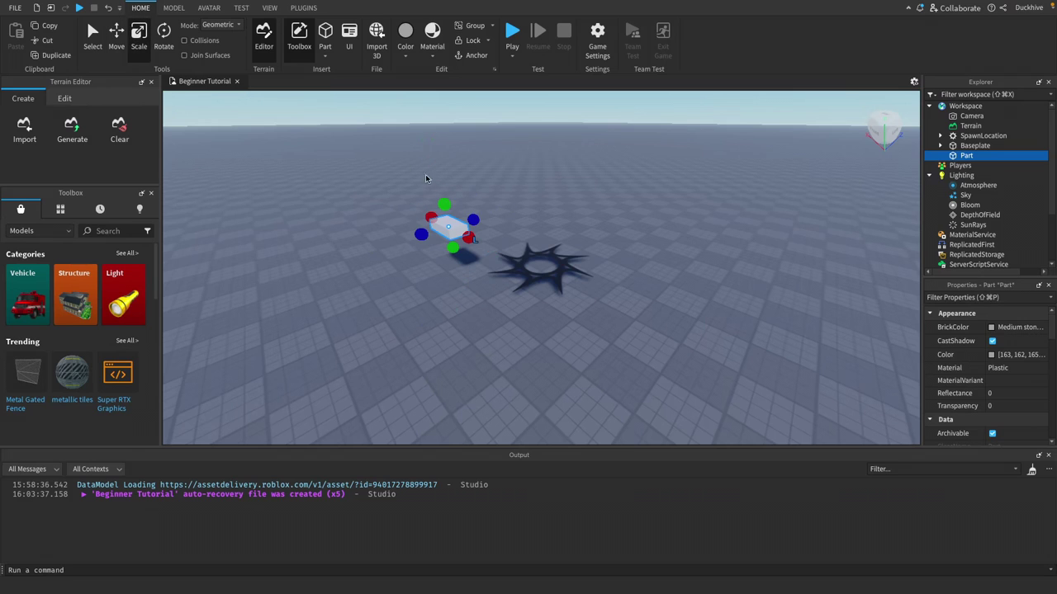
drag(477, 220, 468, 130)
mouse_move(498, 201)
mouse_down()
mouse_move(479, 193)
mouse_move(488, 194)
mouse_up()
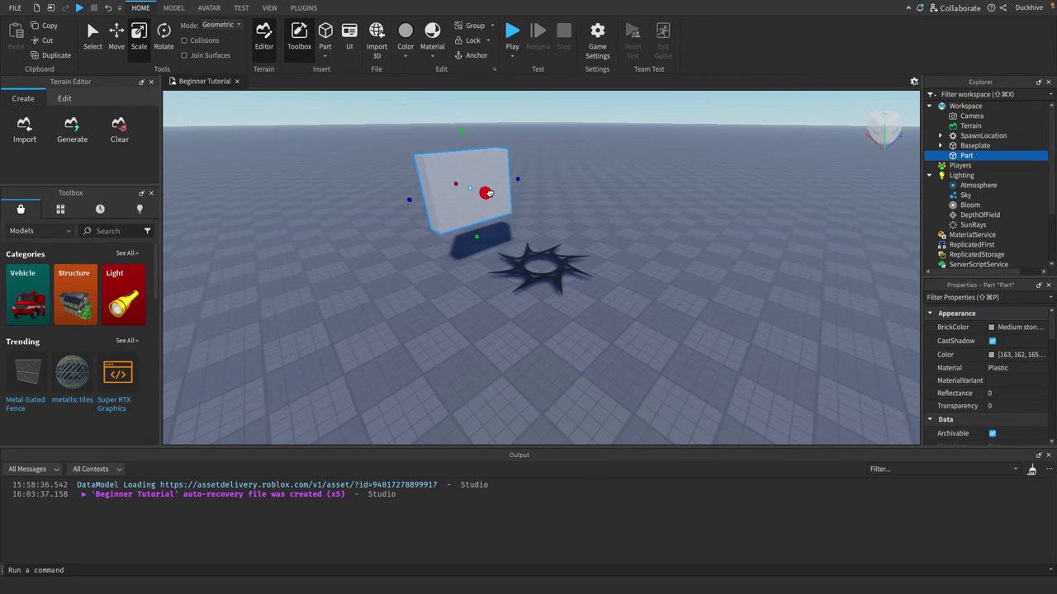
drag(463, 132, 468, 176)
drag(488, 212, 622, 278)
Step: Spin the slab around its vertical axis with the Rotate tool
key(super+4)
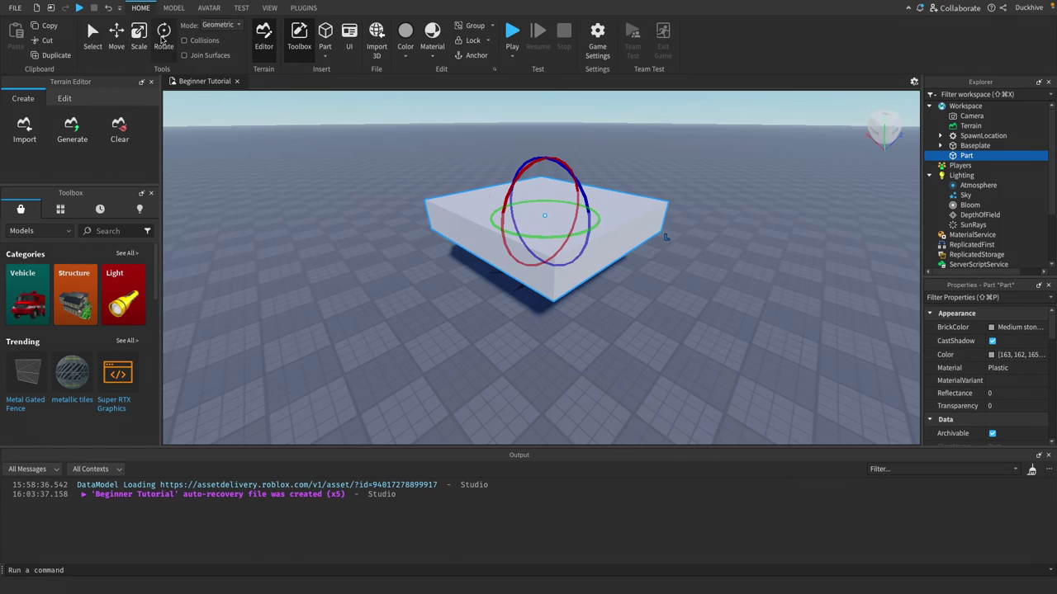
drag(541, 236, 504, 228)
click(543, 236)
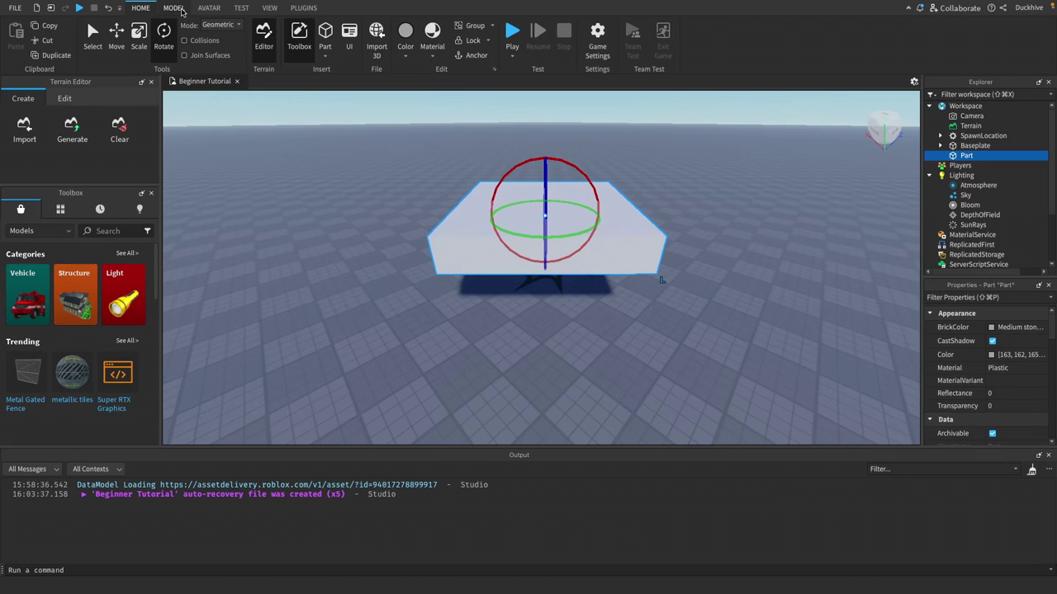
Step: Set the rotation snap angle in the Model tab, test and undo a rotation, and enable rotation snapping
click(181, 10)
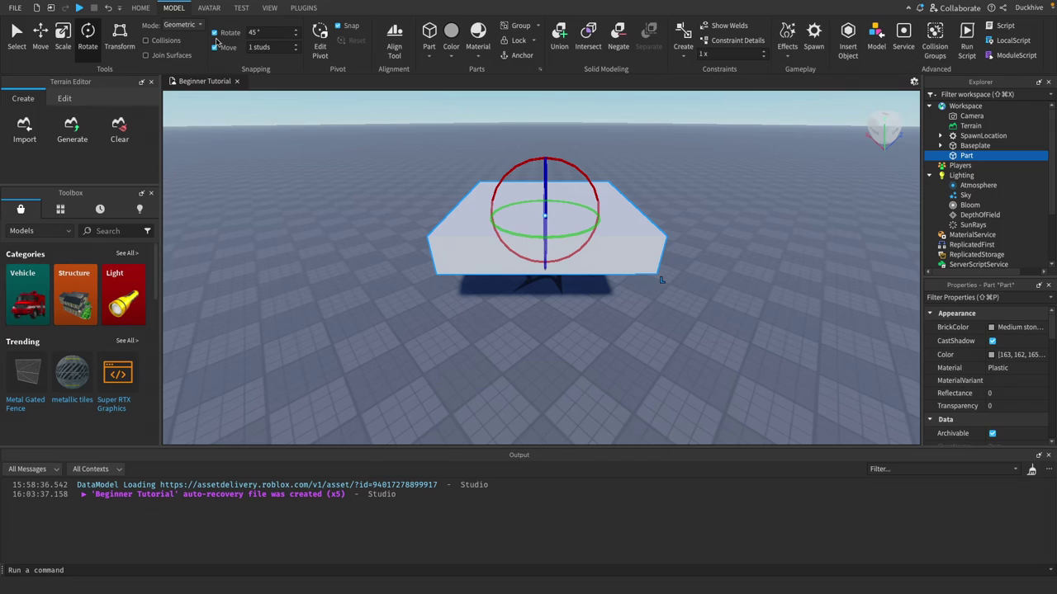
click(265, 32)
drag(535, 237, 500, 222)
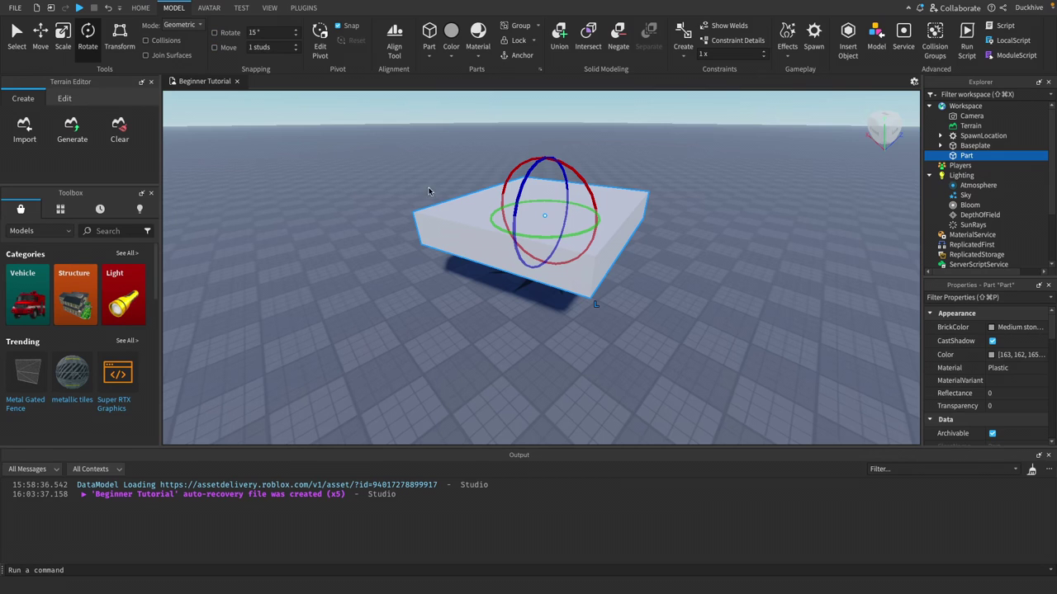
mouse_move(499, 222)
mouse_down()
mouse_move(524, 231)
mouse_move(506, 224)
mouse_up()
key(ctrl+z)
click(214, 33)
click(40, 36)
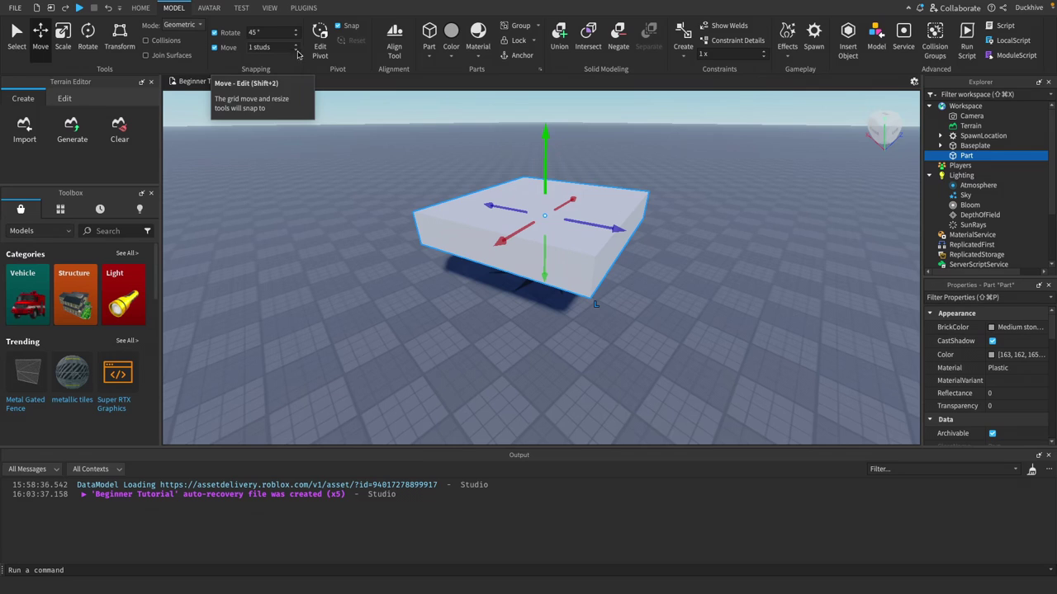
Step: Set move snapping to 10 studs, test a slide, then turn off rotate and move snapping
mouse_move(597, 231)
mouse_down()
mouse_move(635, 245)
mouse_move(612, 235)
mouse_up()
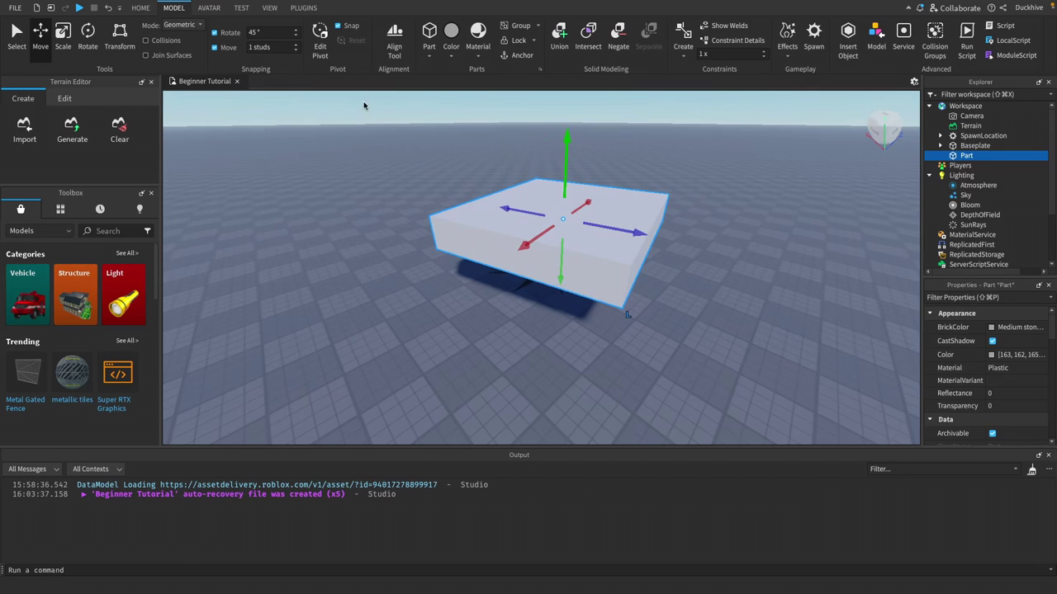
click(274, 47)
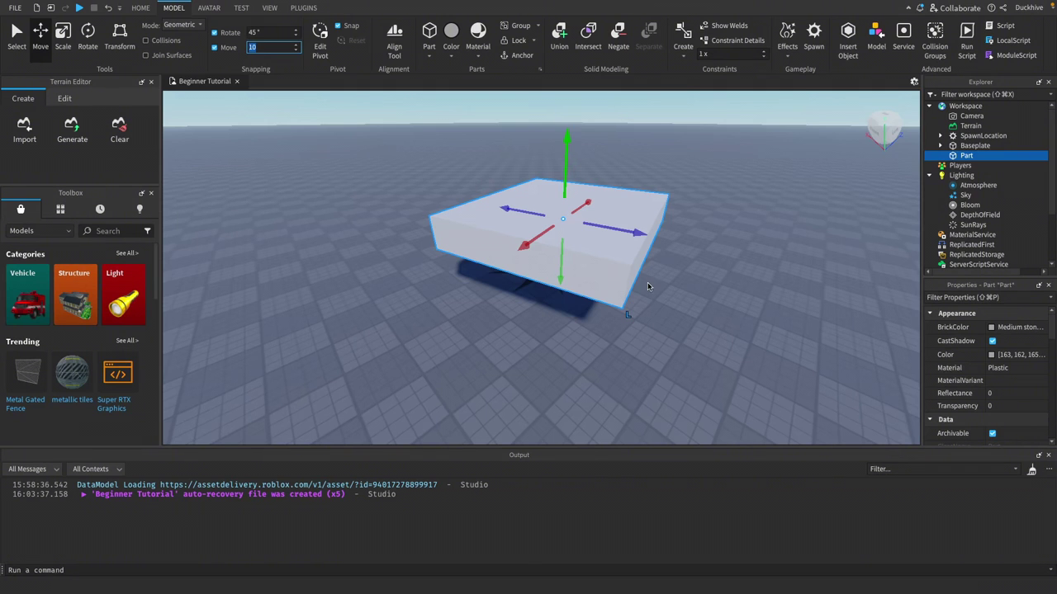
drag(641, 234, 587, 241)
click(265, 32)
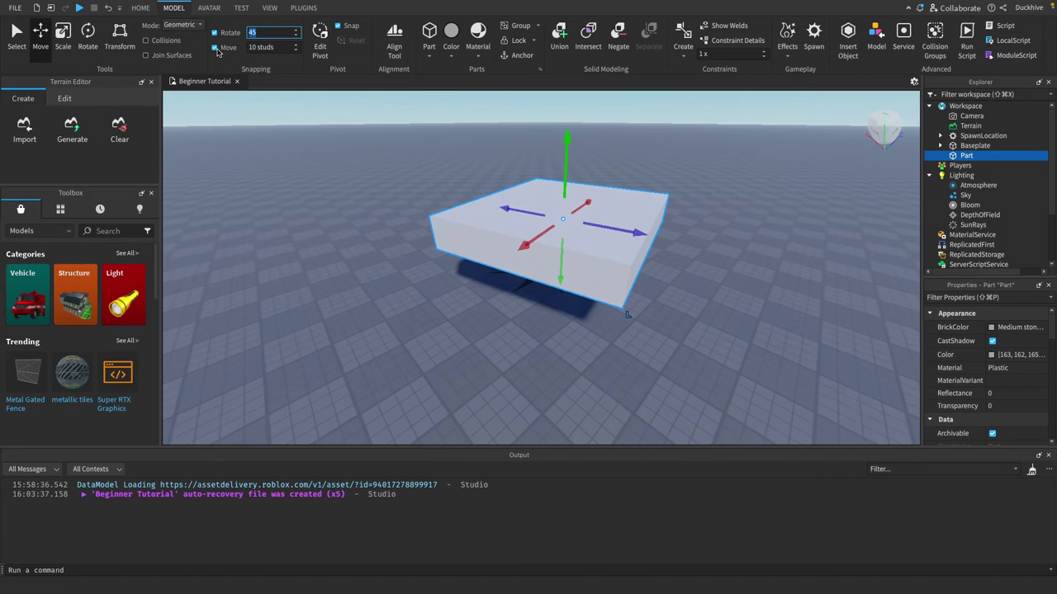
click(216, 49)
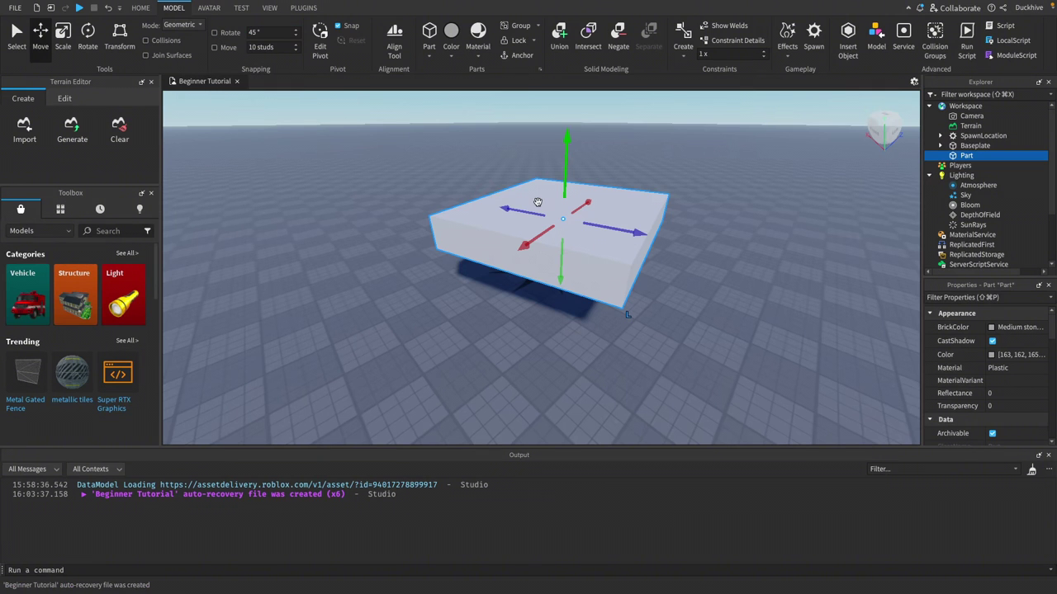
right_drag(554, 203, 560, 206)
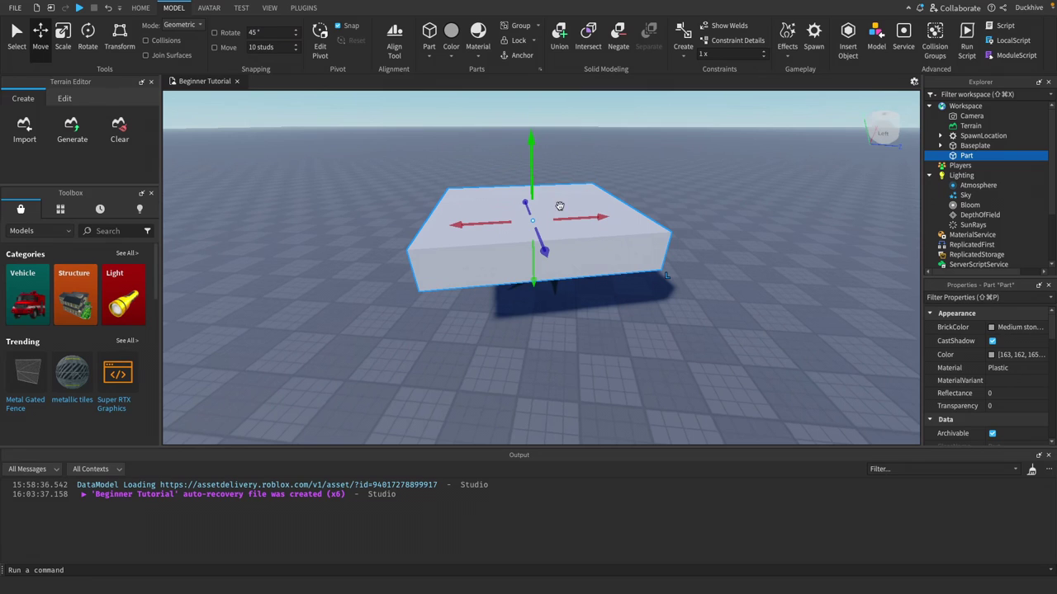
Step: Delete the slab in Explorer and insert a new block Part from the Home tab
right_click(962, 156)
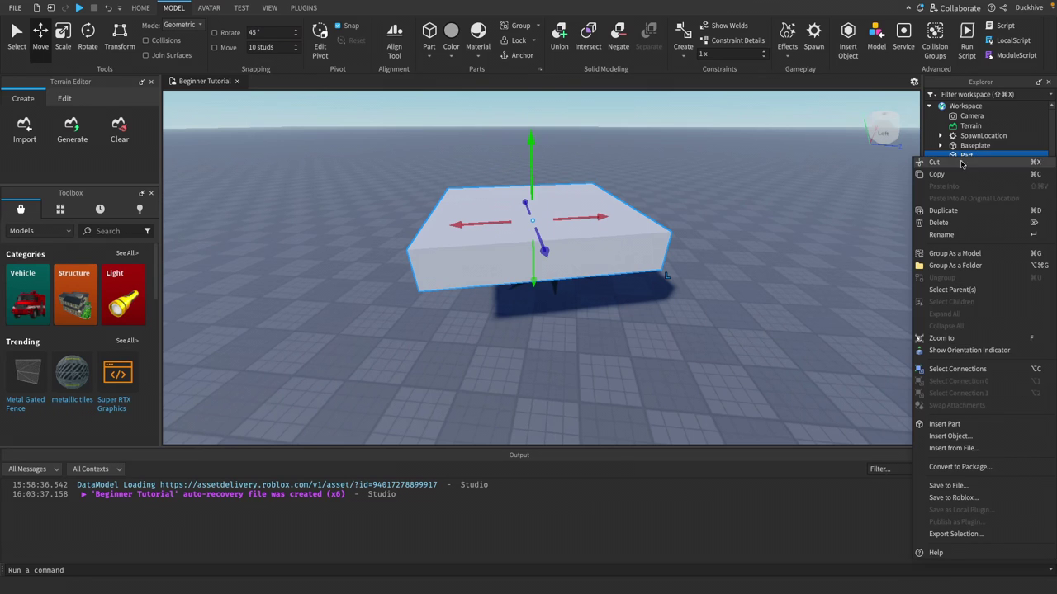
click(966, 224)
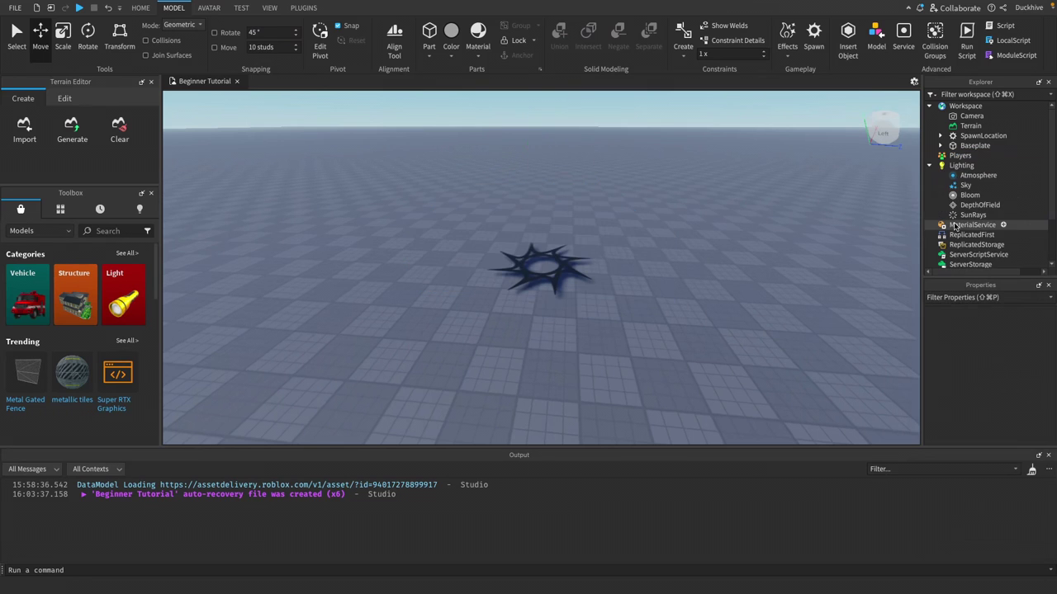
click(140, 7)
click(326, 55)
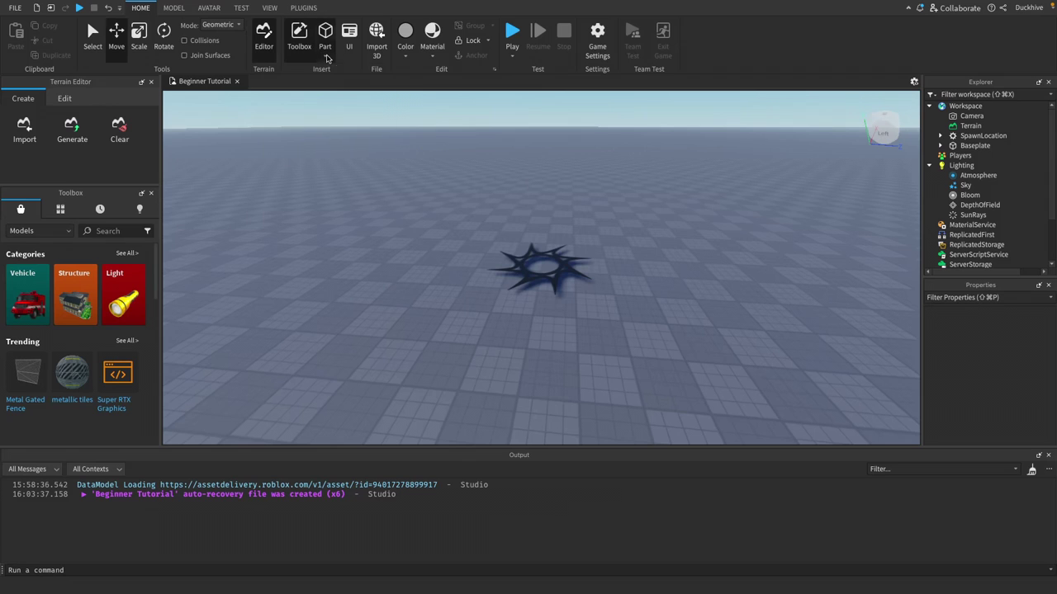
click(335, 69)
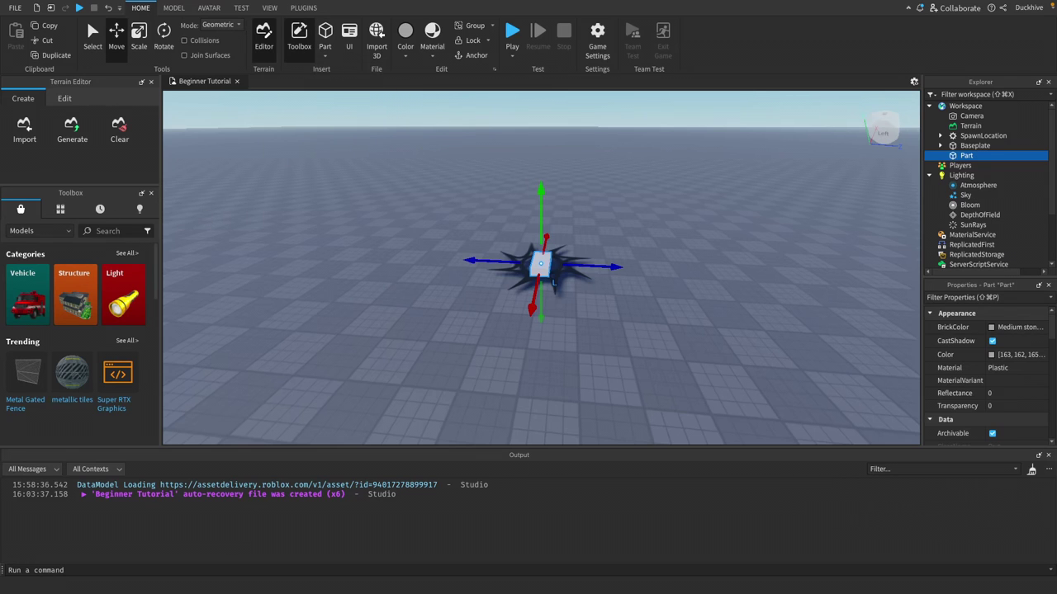
Step: Set the block's BrickColor to Really red and its Material to Ice
click(992, 328)
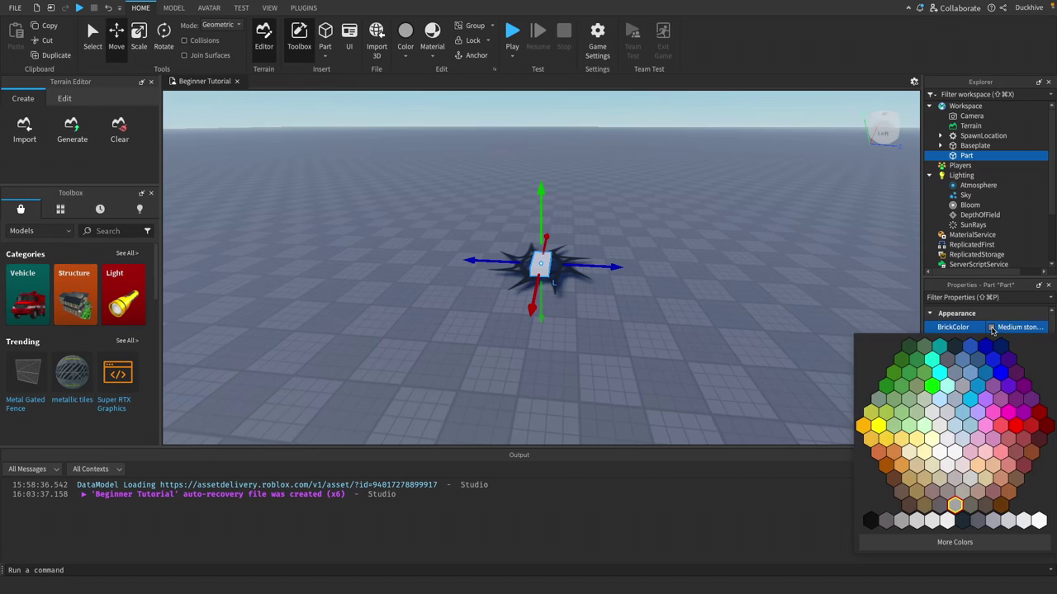
click(1016, 426)
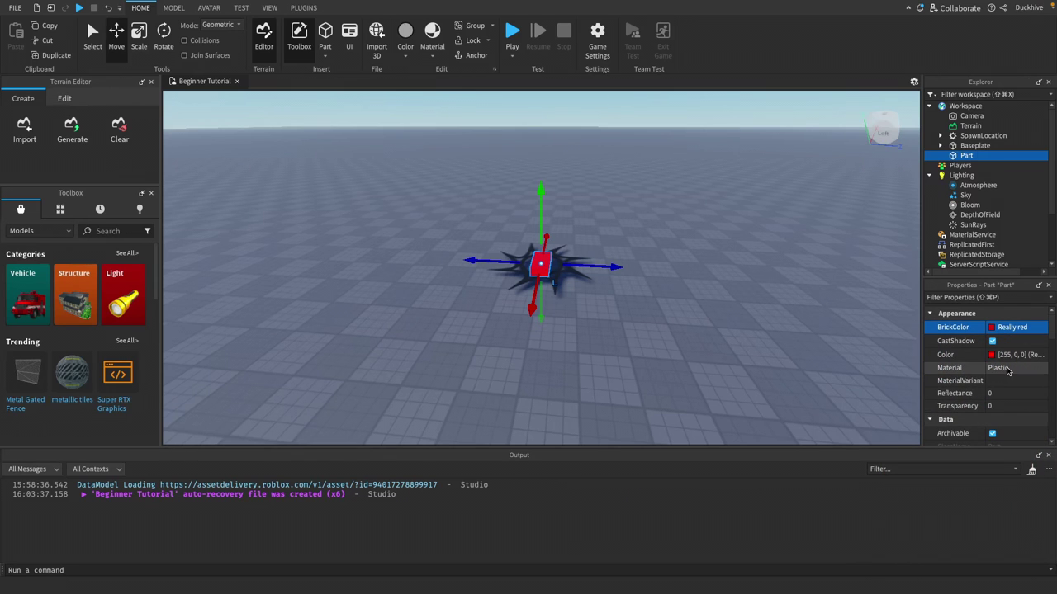
click(1007, 371)
click(1012, 372)
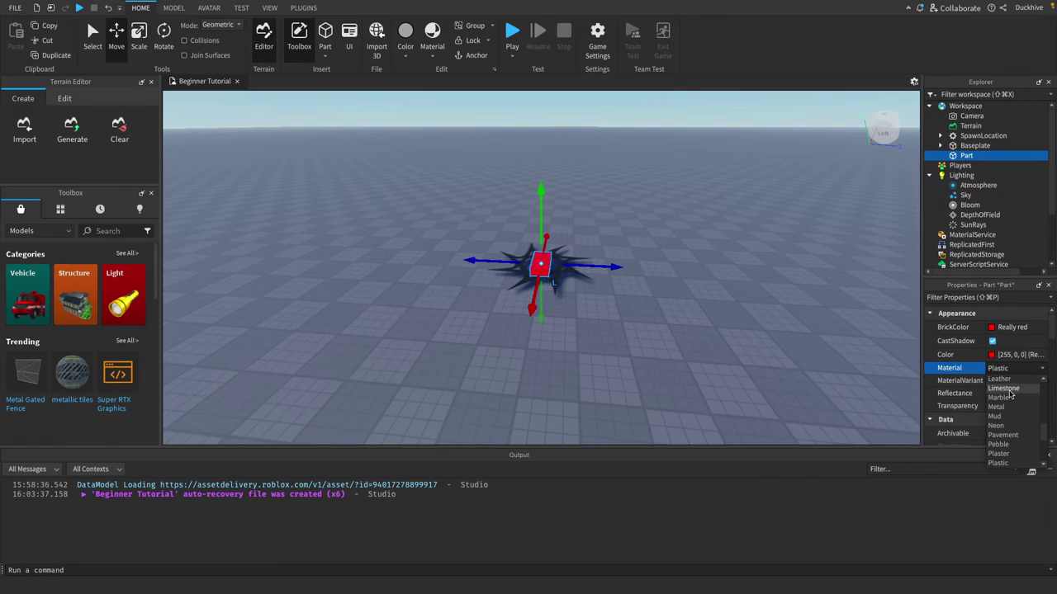
scroll(1008, 427, up, 3)
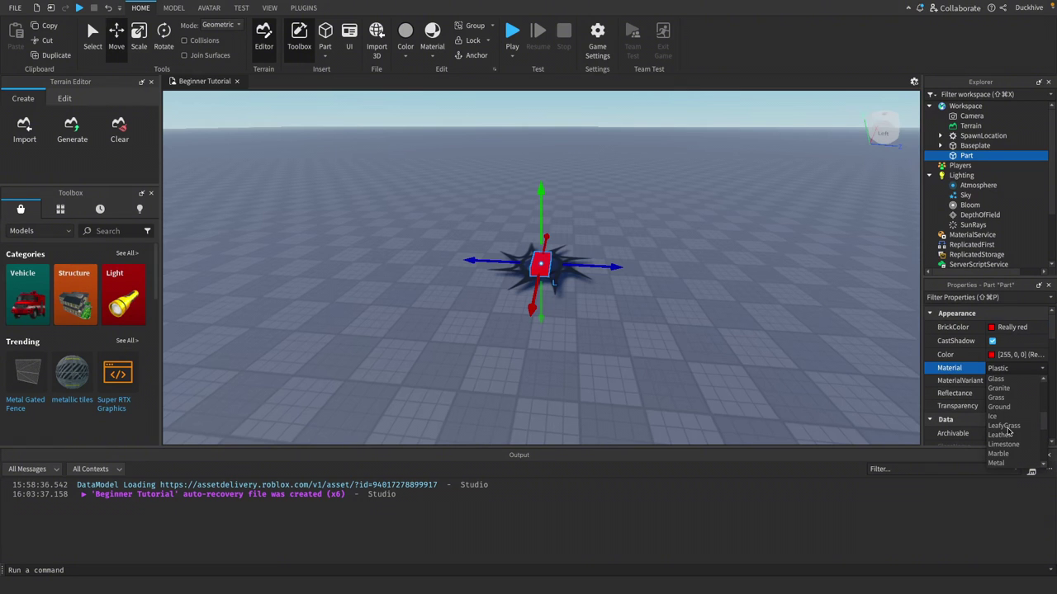
scroll(1005, 409, up, 1)
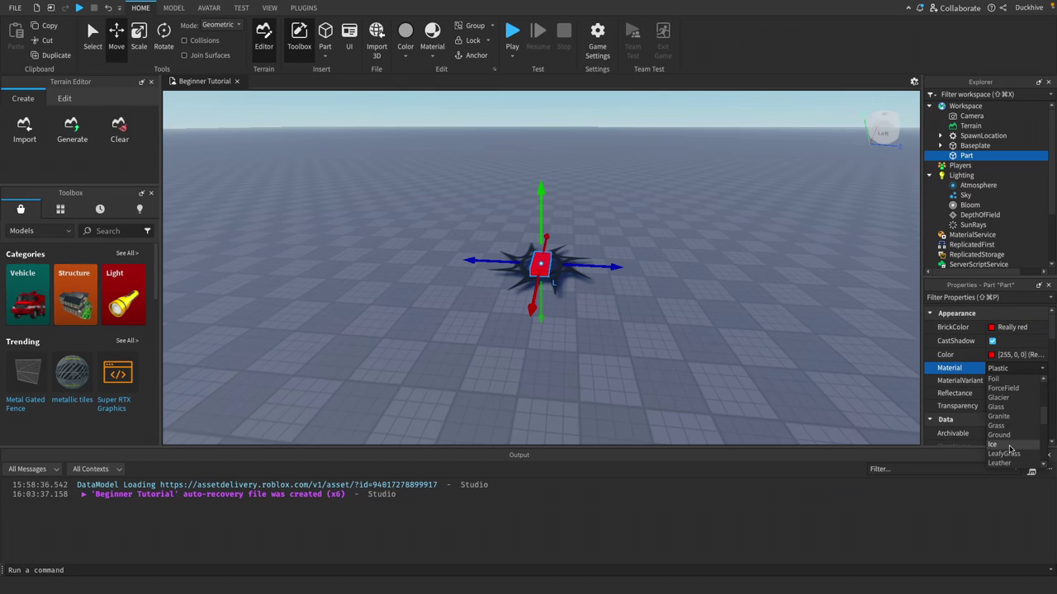
click(1009, 446)
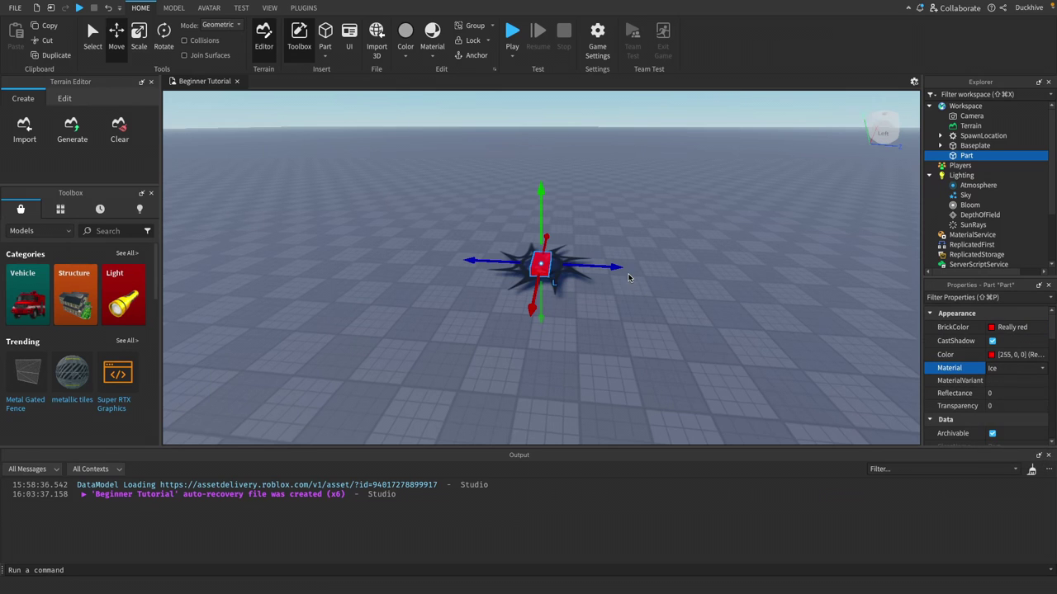
Step: Try Fabric, revert to Ice, focus the view on the part, then settle on Fabric
key(f)
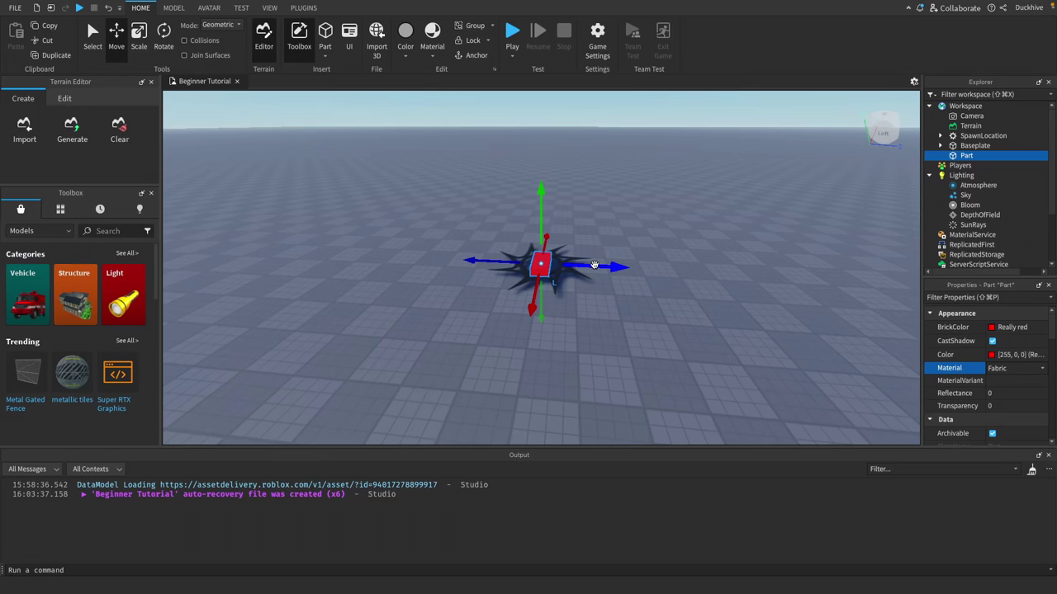
click(1002, 369)
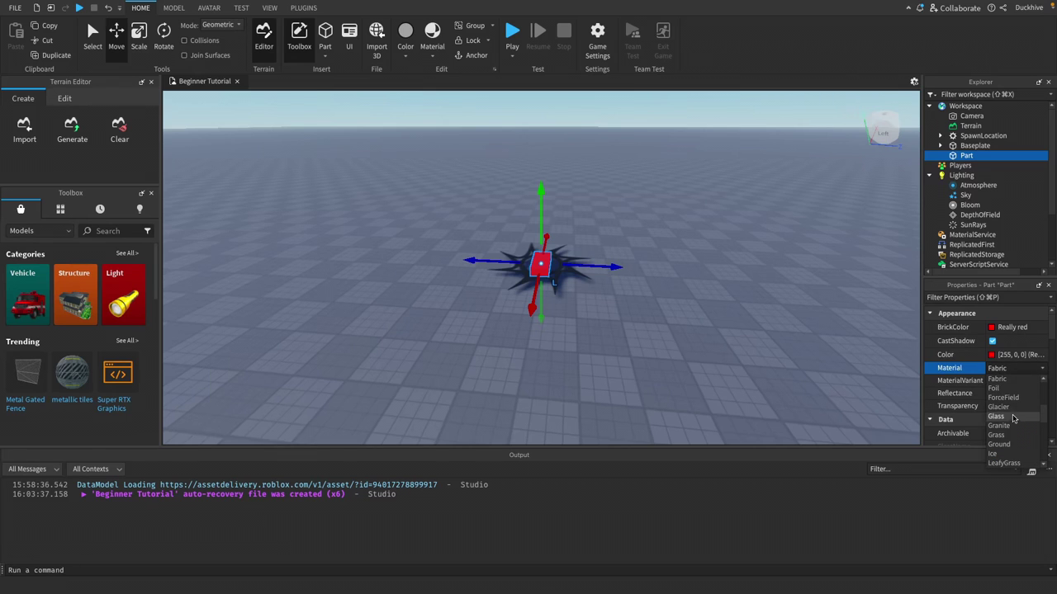
click(1009, 454)
click(578, 245)
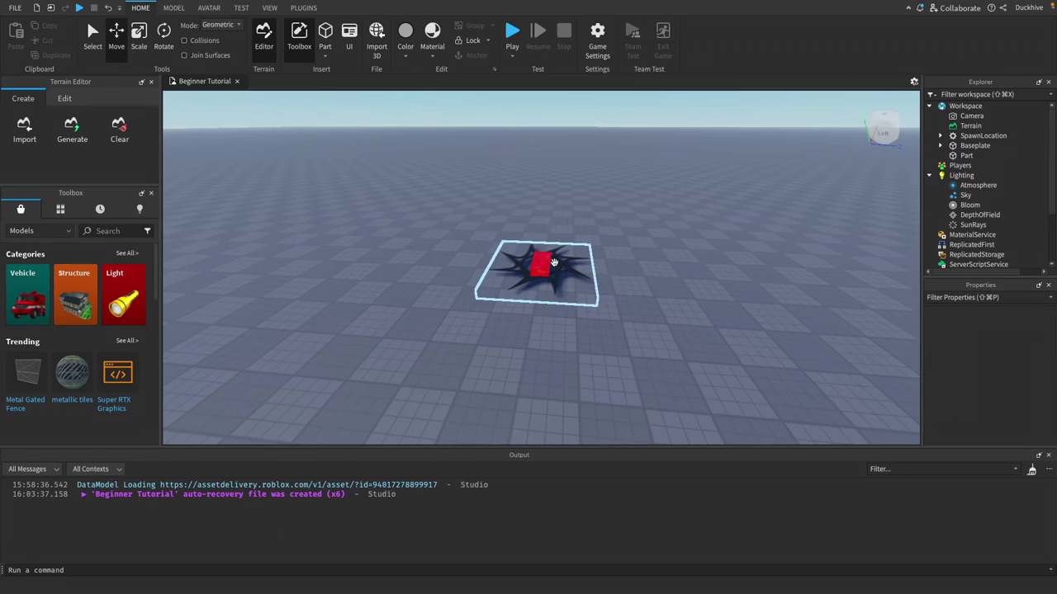
click(552, 262)
key(f)
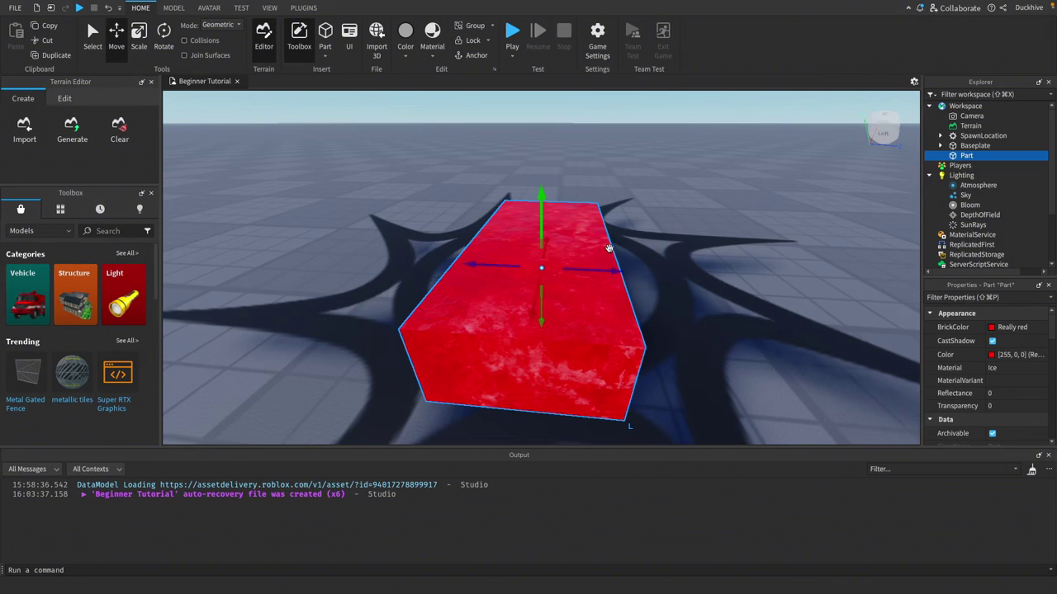
right_drag(609, 248, 630, 248)
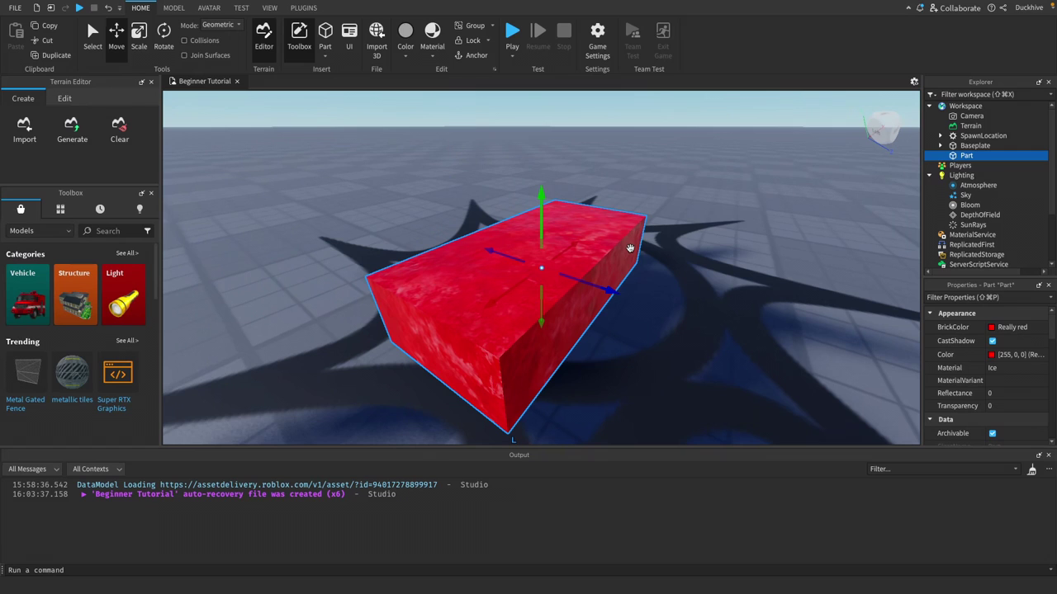
click(1019, 371)
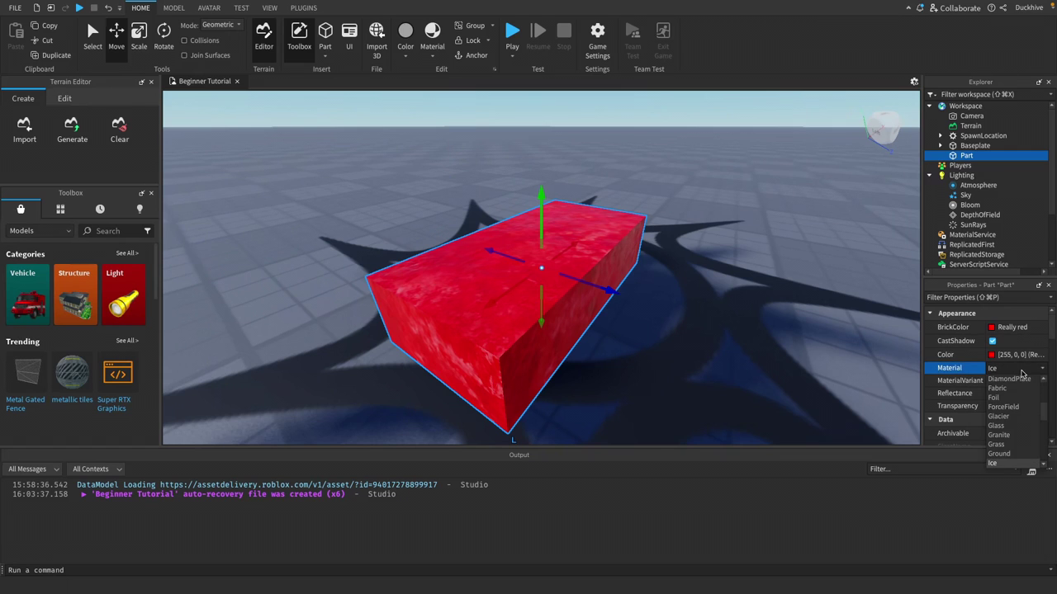
click(999, 388)
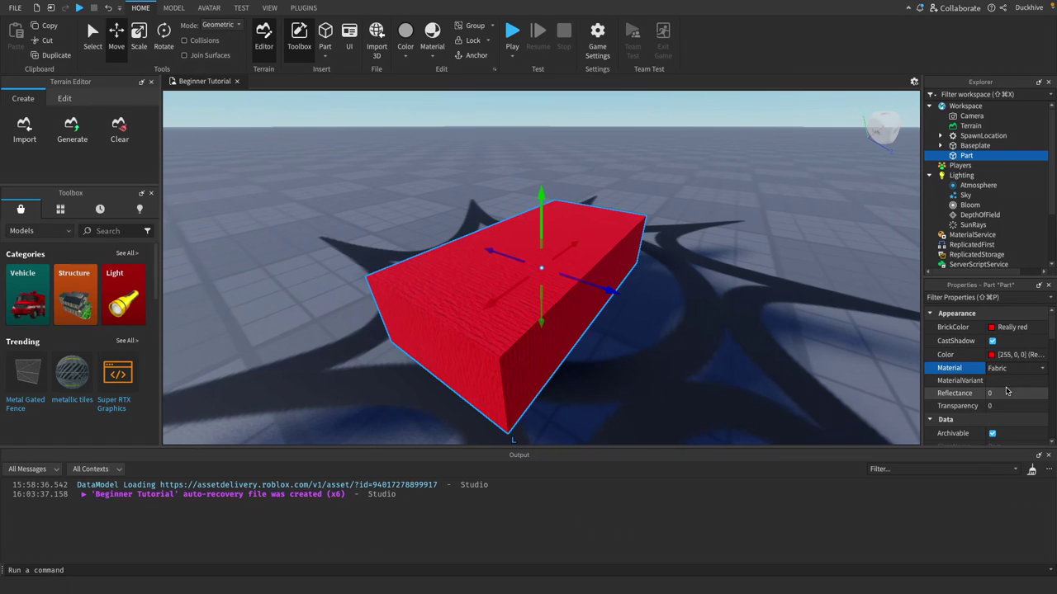
click(1008, 369)
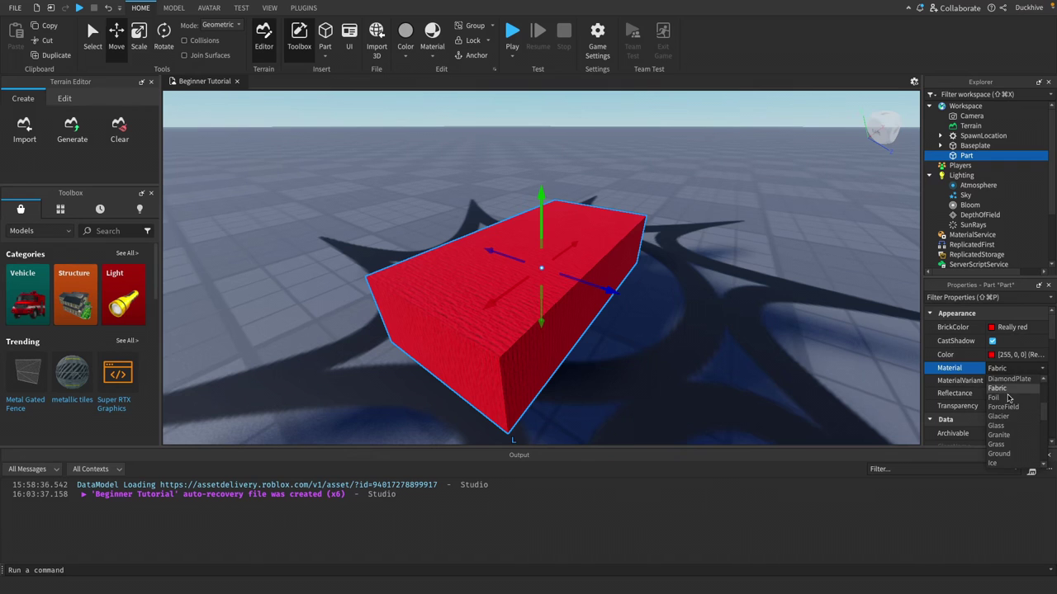